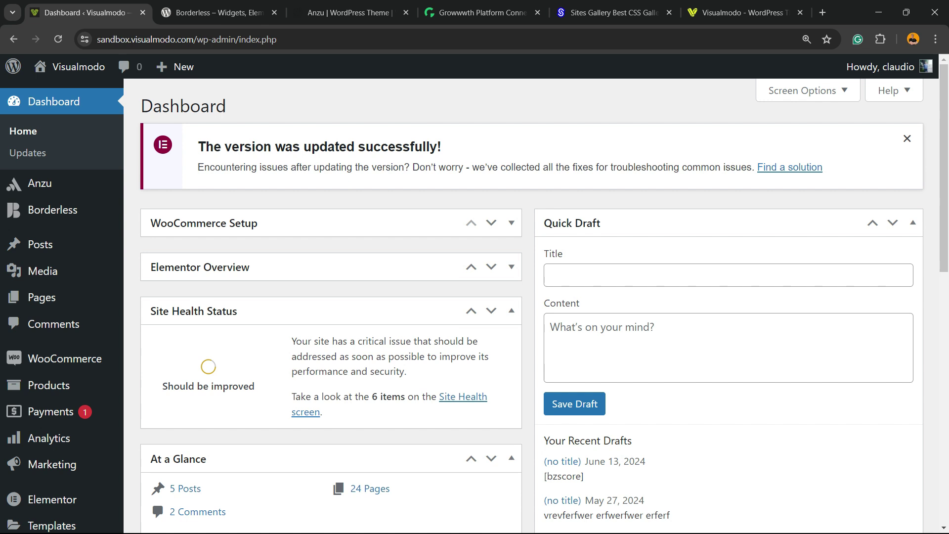
triple_click(290, 147)
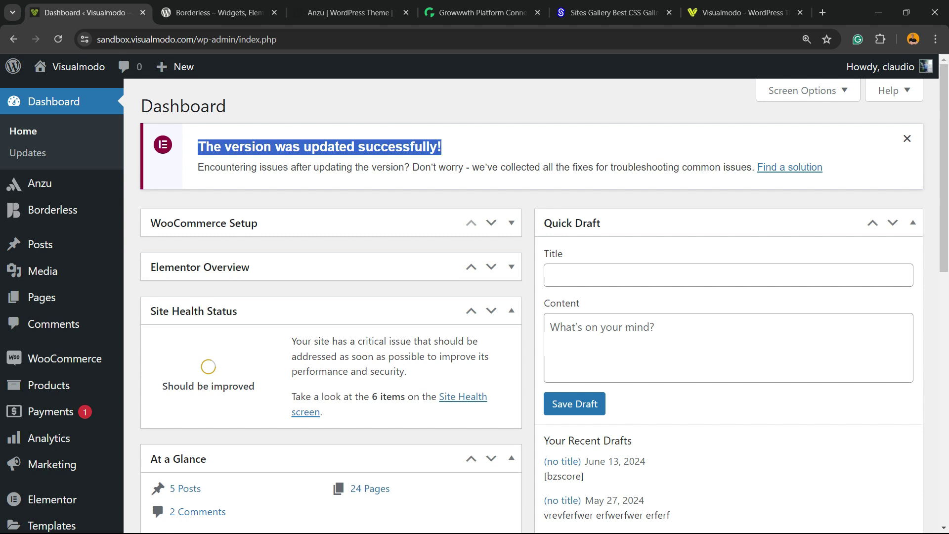
left_click(319, 147)
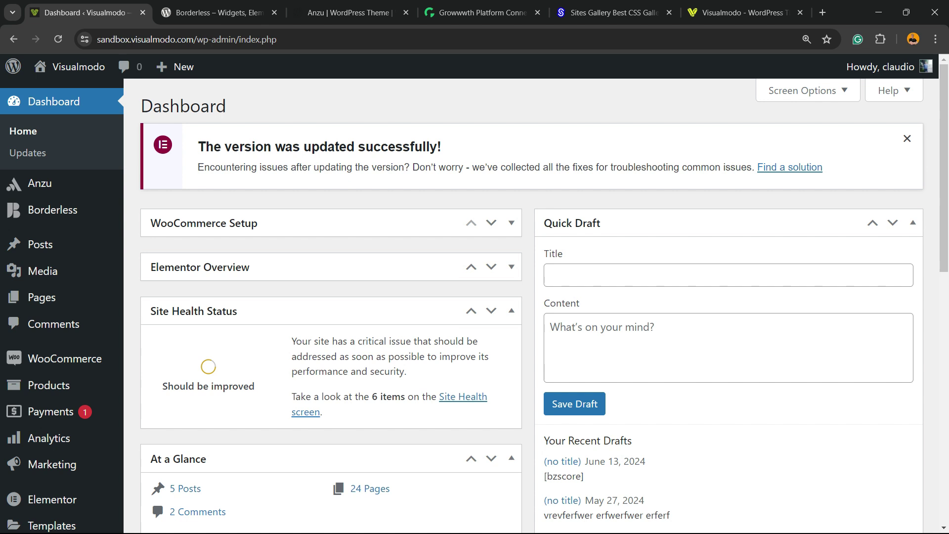
Open the Version Control settings in Elementor's tools
scroll(30, 149, "down", 2)
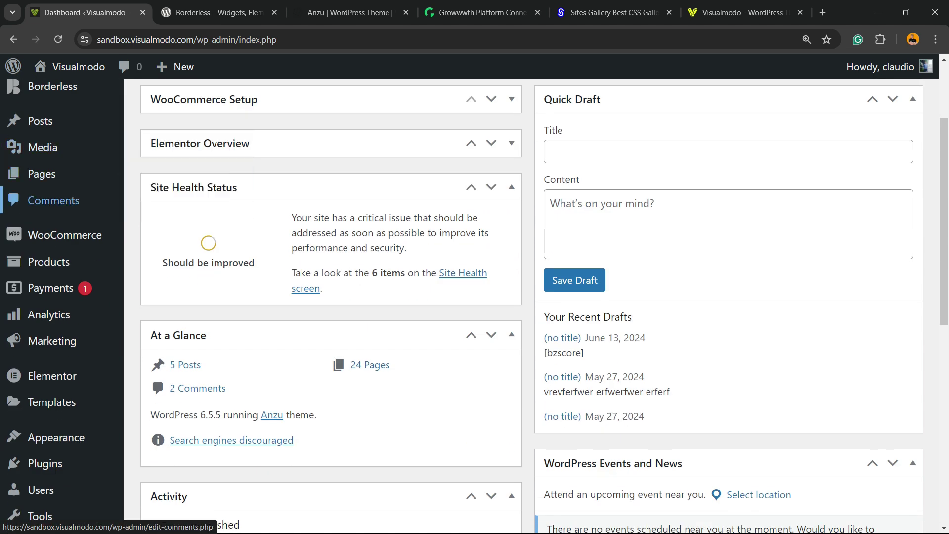
scroll(49, 201, "down", 2)
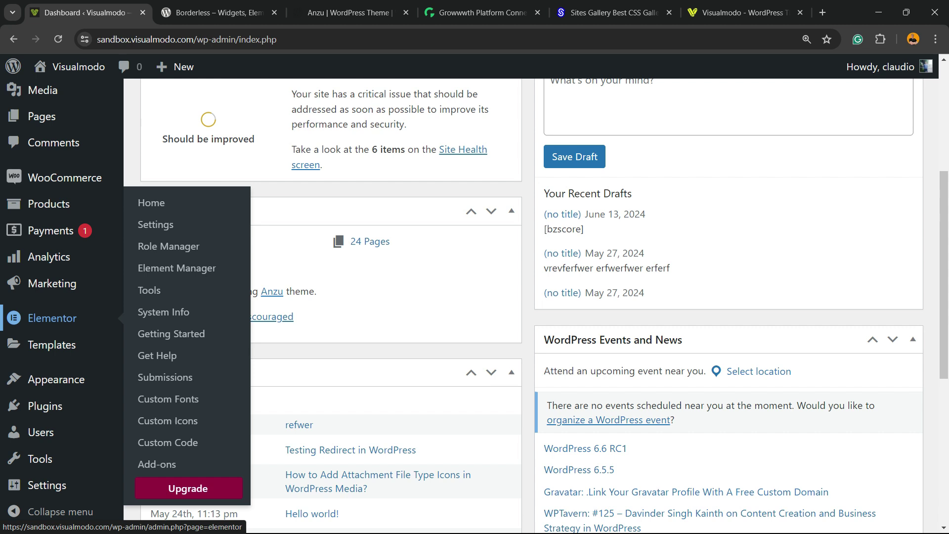
left_click(61, 318)
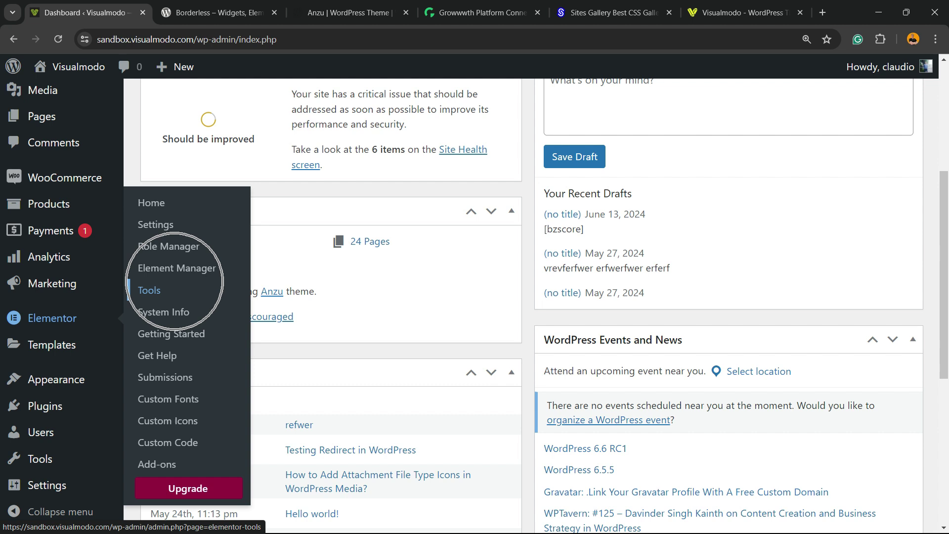
left_click(149, 290)
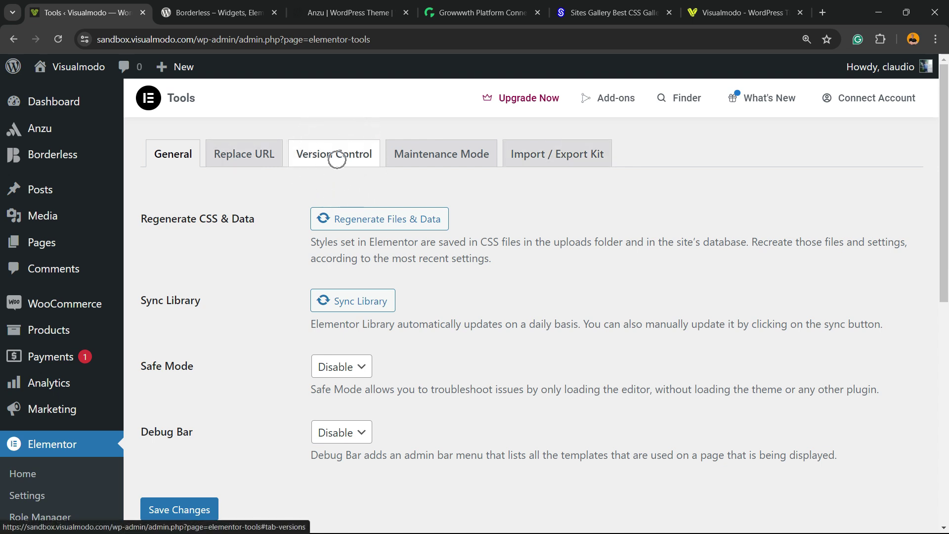
left_click(337, 159)
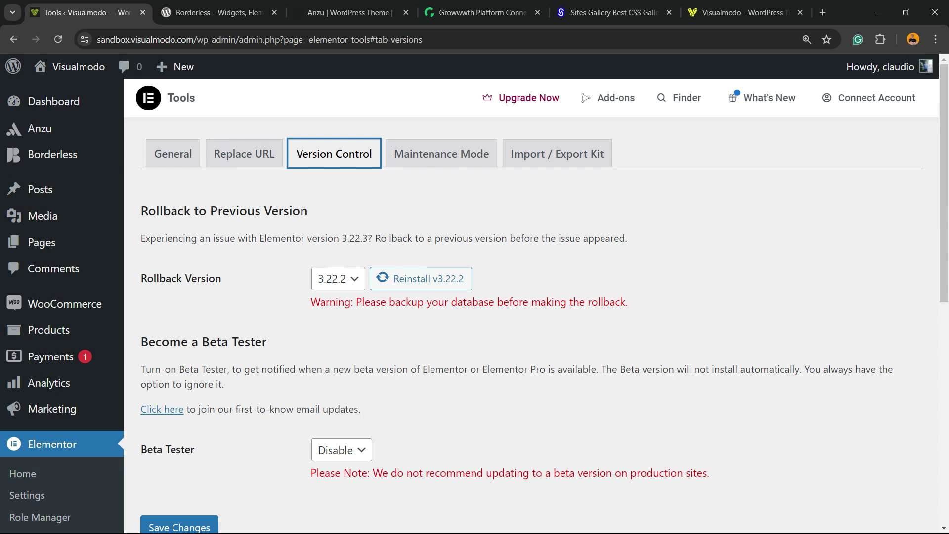
left_click_drag(308, 211, 141, 211)
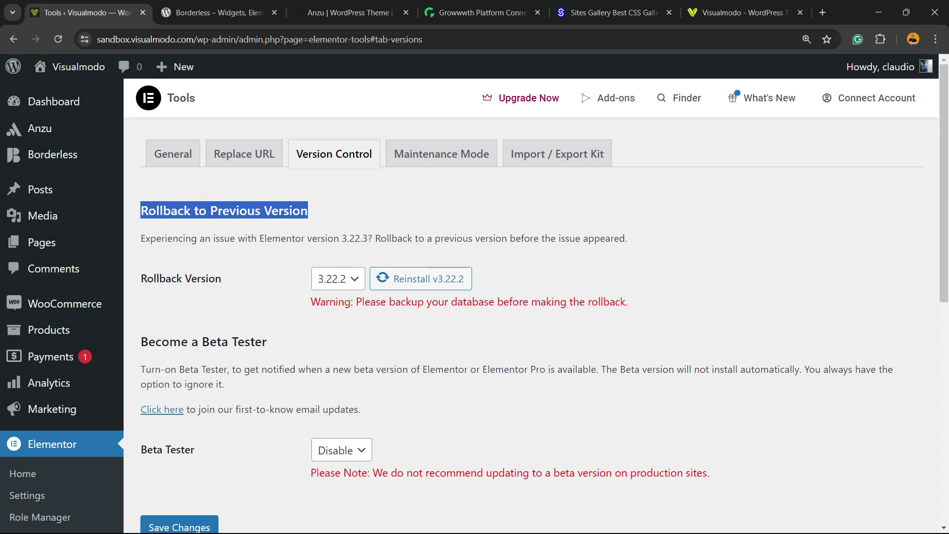
triple_click(288, 211)
triple_click(201, 279)
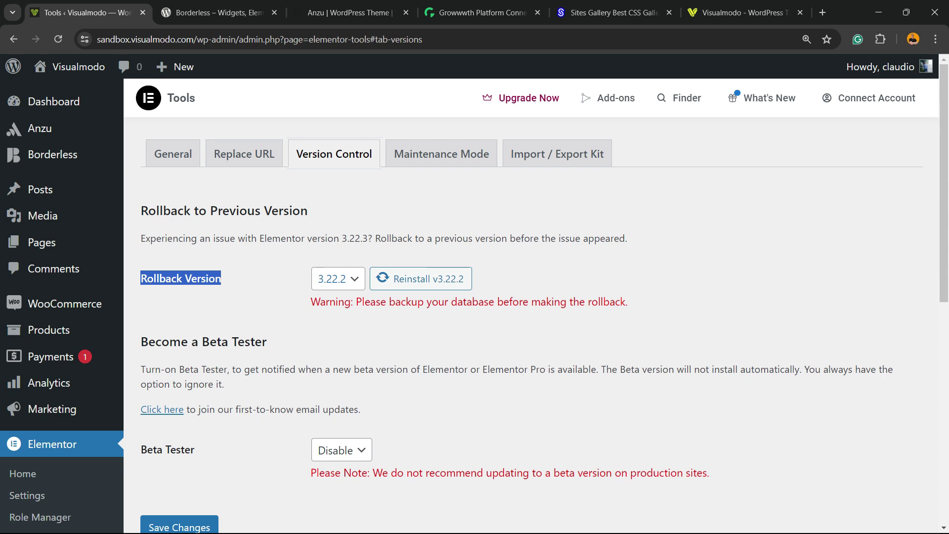
left_click(277, 287)
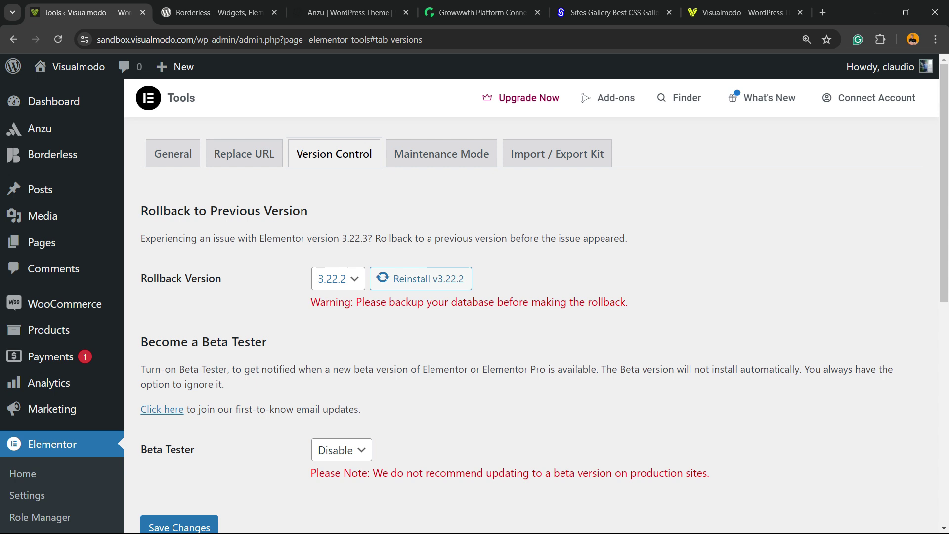
Roll Elementor back to version 3.21.8, confirm the reinstall and follow its progress to the end
left_click(338, 278)
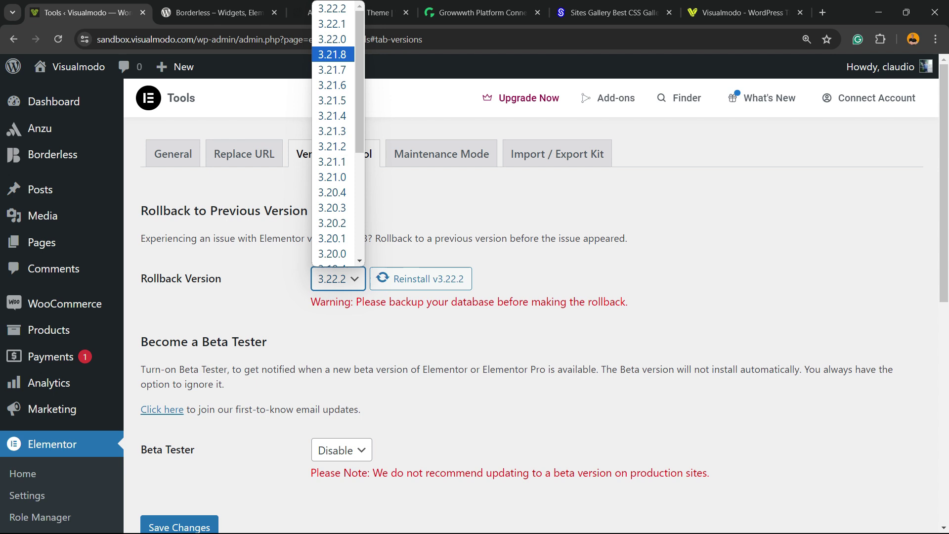
scroll(333, 191, "down", 4)
scroll(334, 191, "up", 3)
scroll(334, 192, "up", 1)
left_click(333, 54)
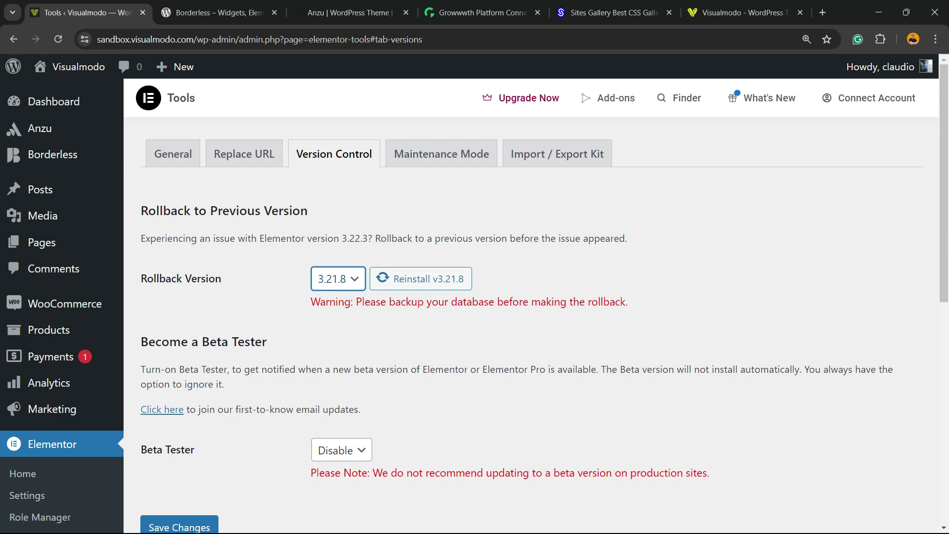
left_click(420, 279)
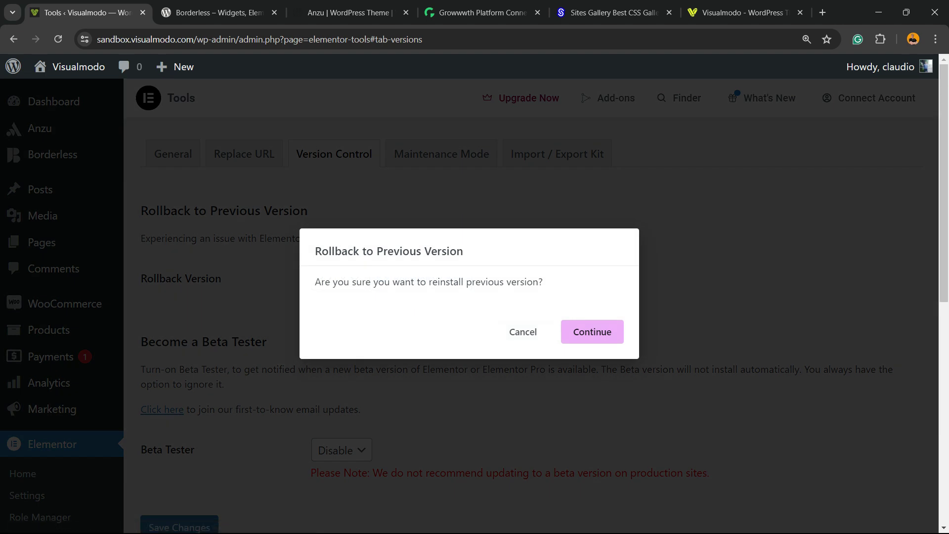
left_click(593, 332)
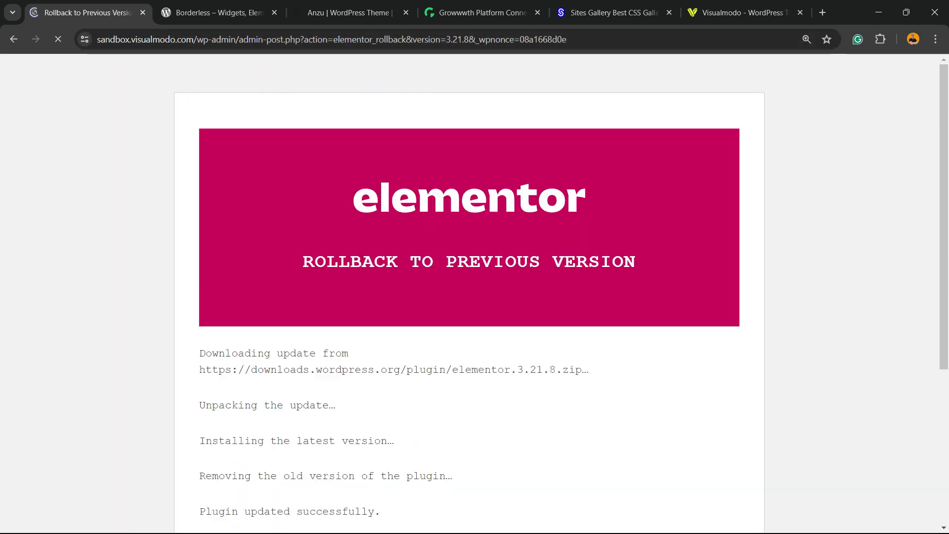
scroll(469, 297, "down", 2)
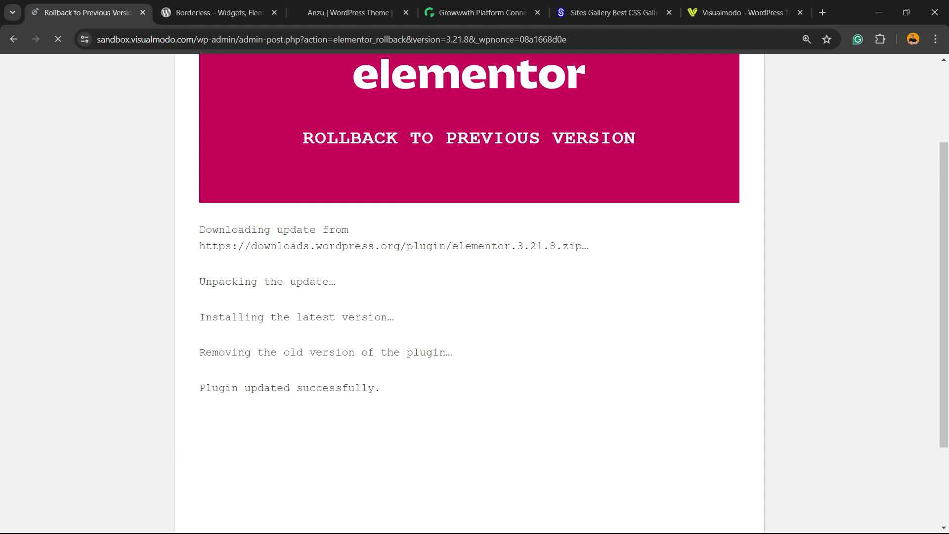
scroll(470, 297, "down", 2)
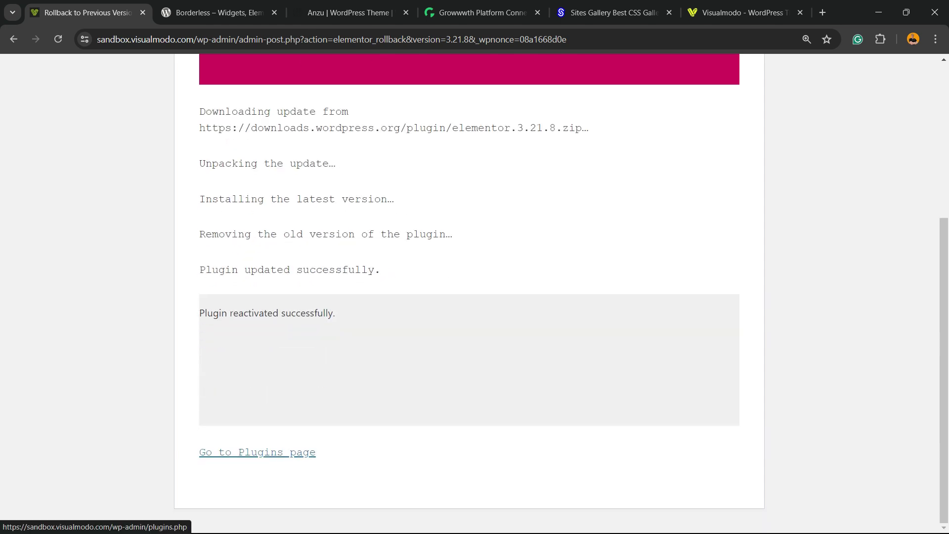
Go to the installed plugins list and check which version of Elementor is installed
left_click(257, 452)
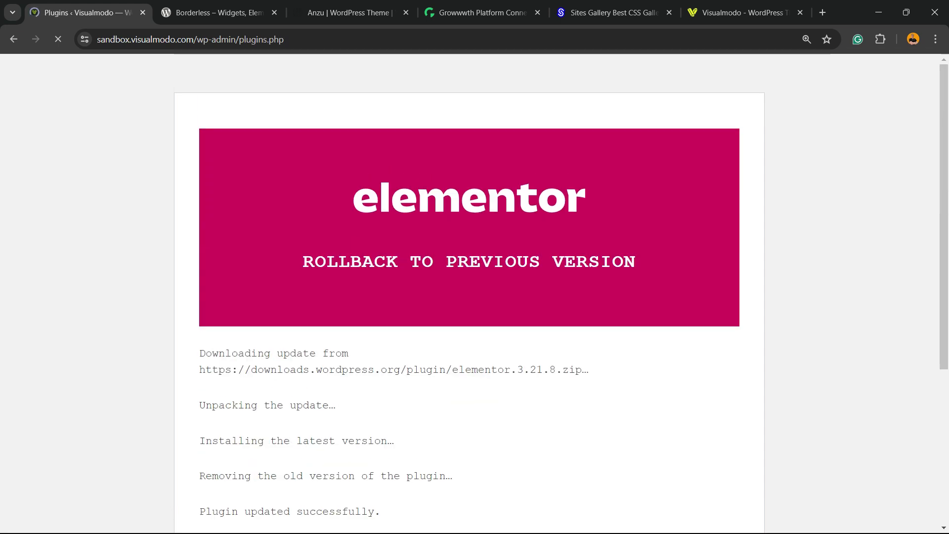
scroll(494, 297, "down", 2)
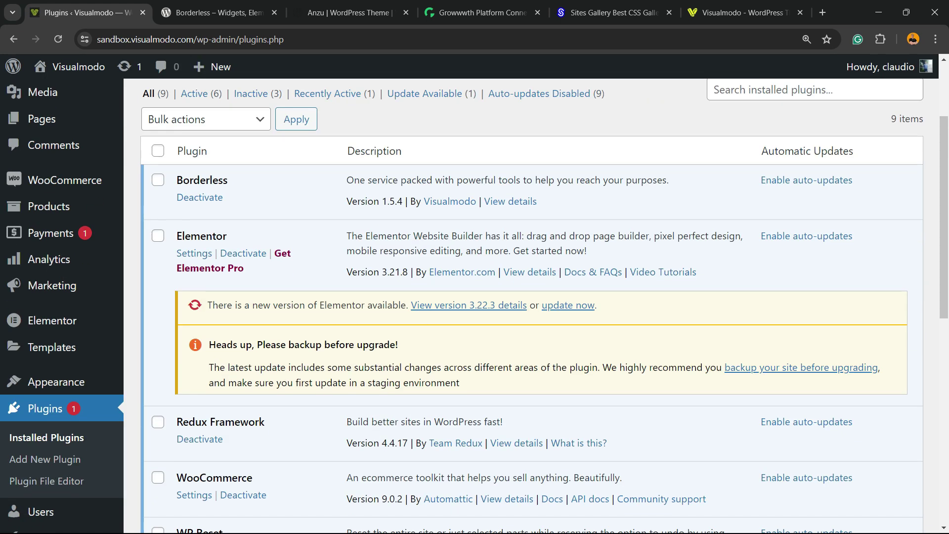
left_click_drag(352, 273, 396, 272)
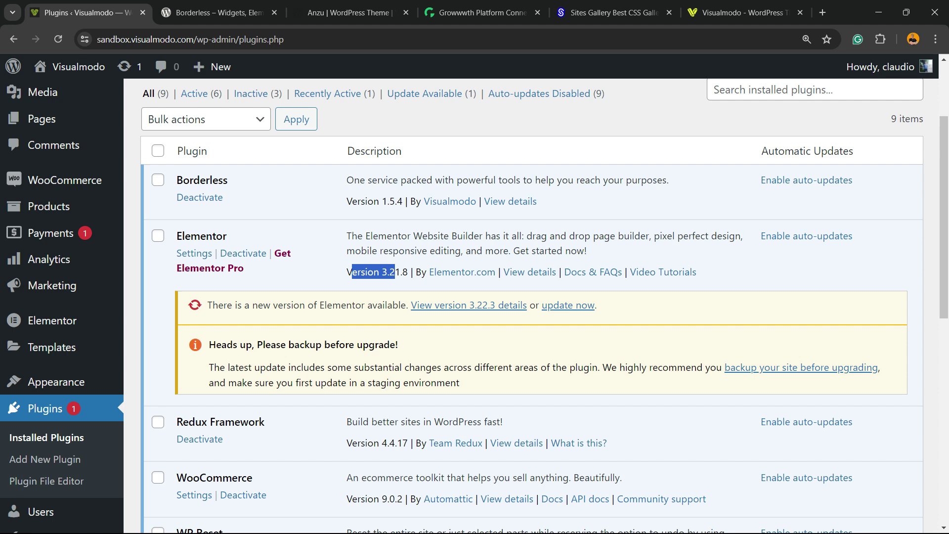
left_click(396, 272)
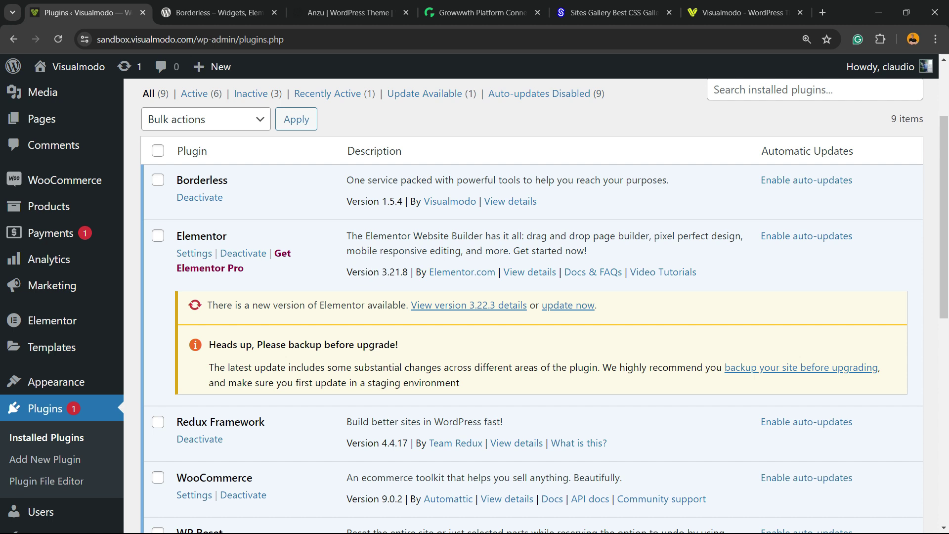
double_click(399, 272)
Update the Elementor plugin to version 3.22.3 from its update notice
triple_click(378, 306)
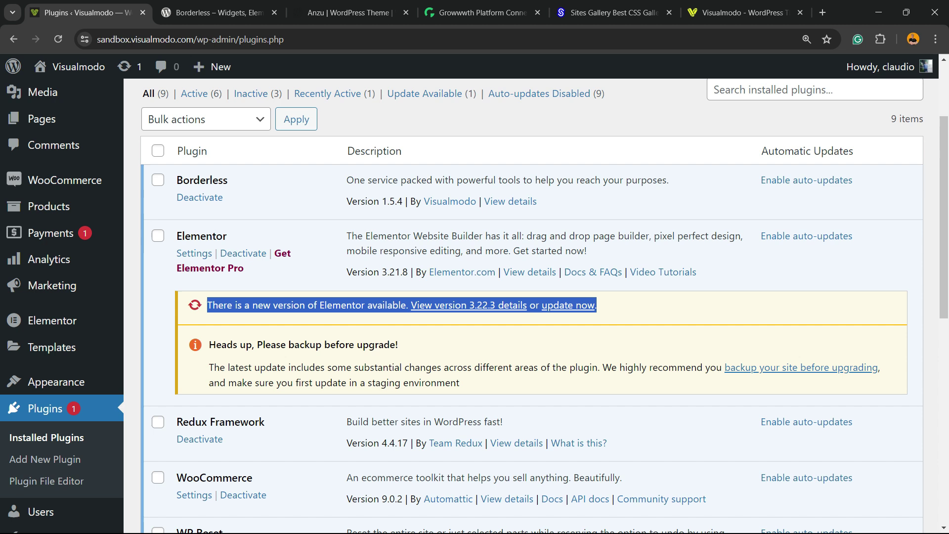
left_click(568, 305)
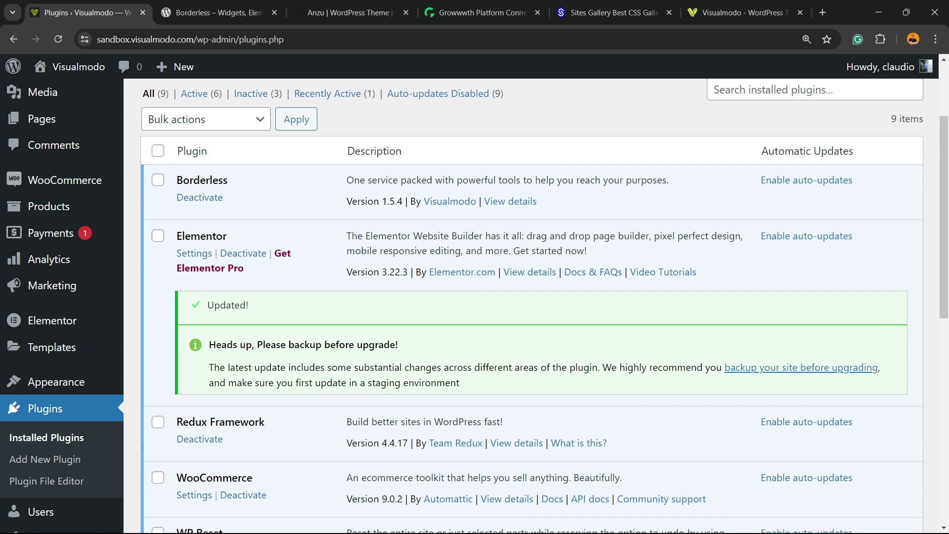
Switch to the Borderless plugin's WordPress.org page and view its banner and title
left_click(220, 13)
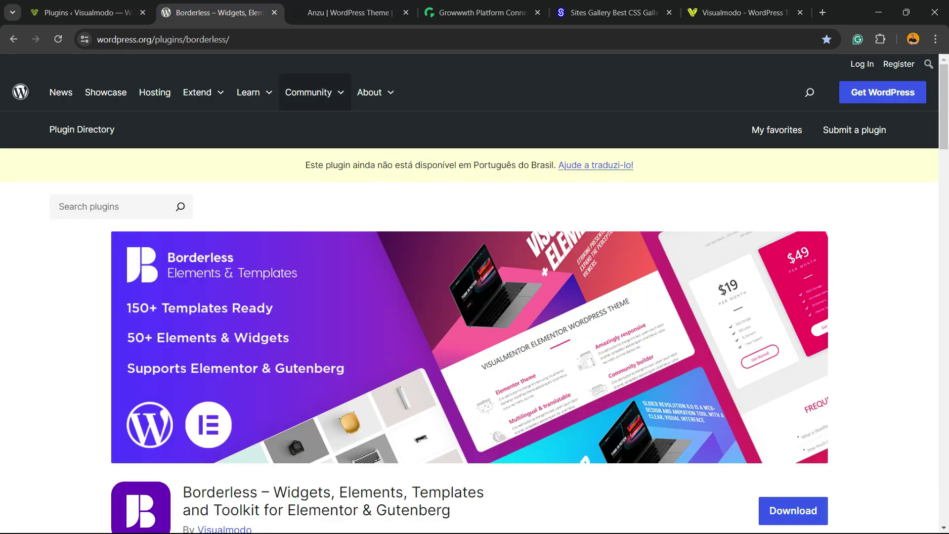
scroll(470, 297, "down", 3)
triple_click(221, 369)
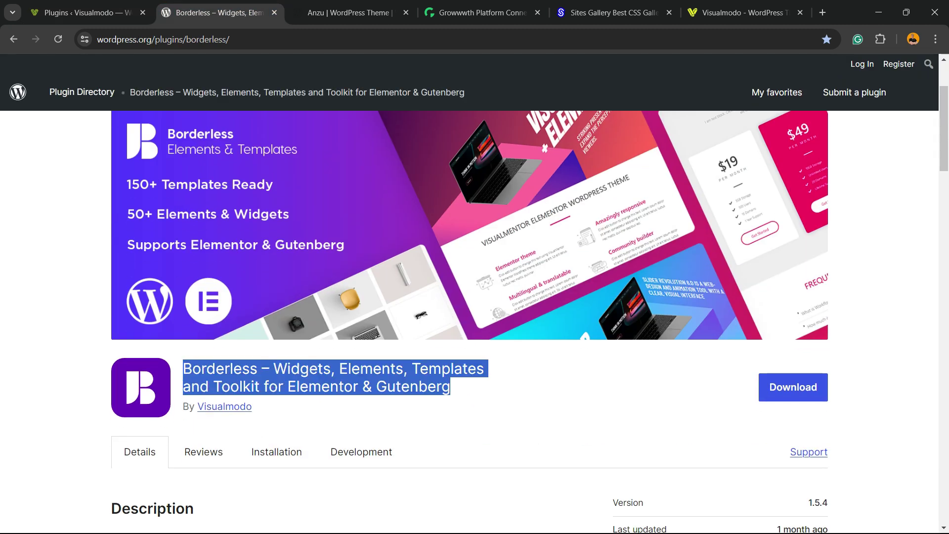
triple_click(220, 369)
left_click(471, 387)
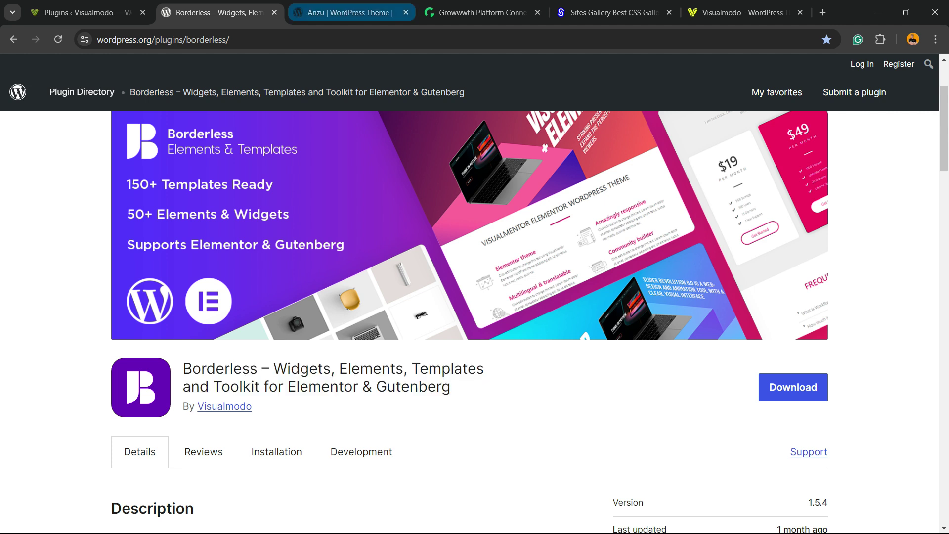
Switch to the Anzu theme's WordPress.org page and look over its preview and details
left_click(350, 13)
double_click(134, 194)
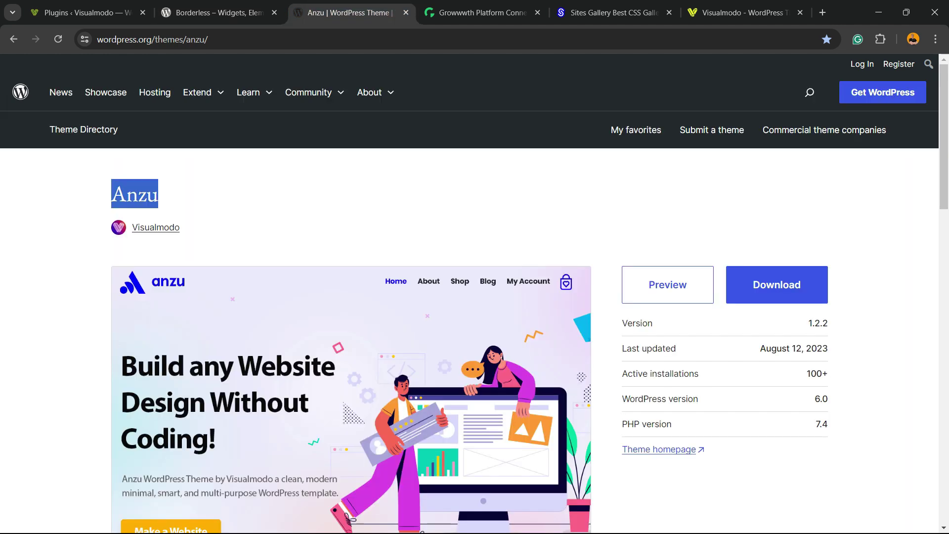
scroll(475, 321, "down", 3)
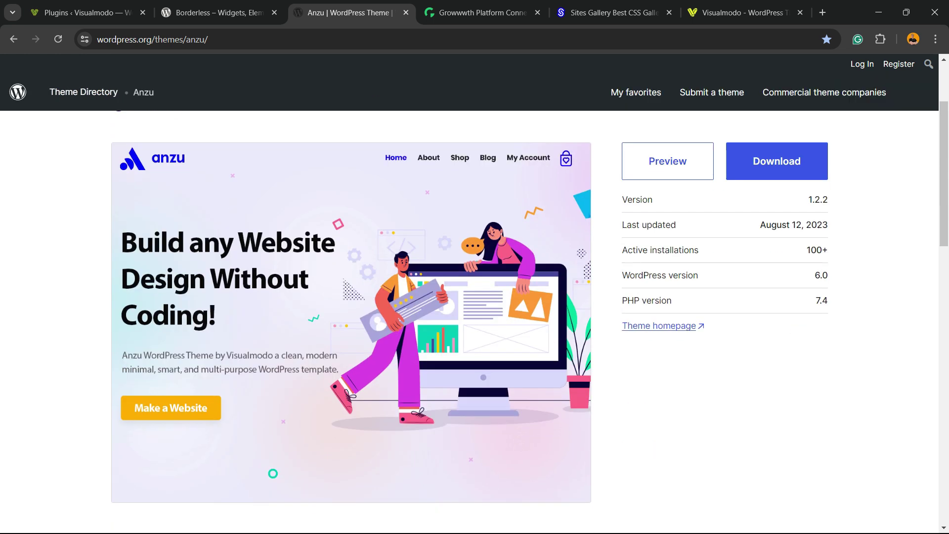
scroll(474, 322, "up", 3)
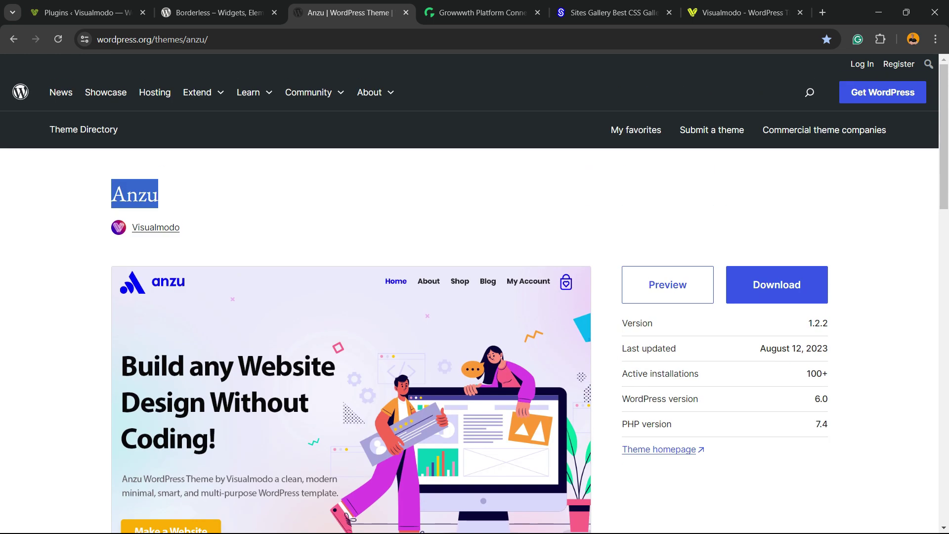
Switch to the Growwwth website and browse its listings of publishing sites and prices
key("ctrl+Tab")
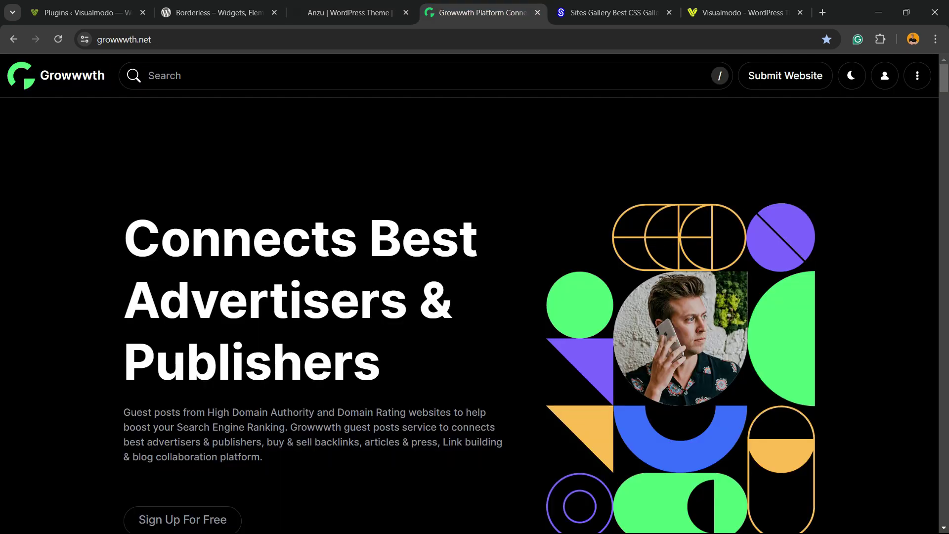
scroll(474, 317, "down", 20)
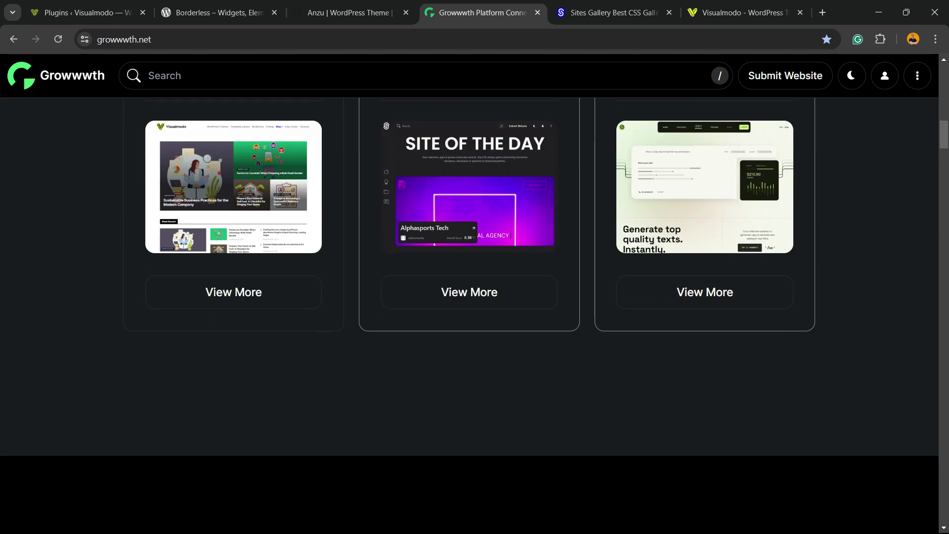
scroll(475, 317, "down", 20)
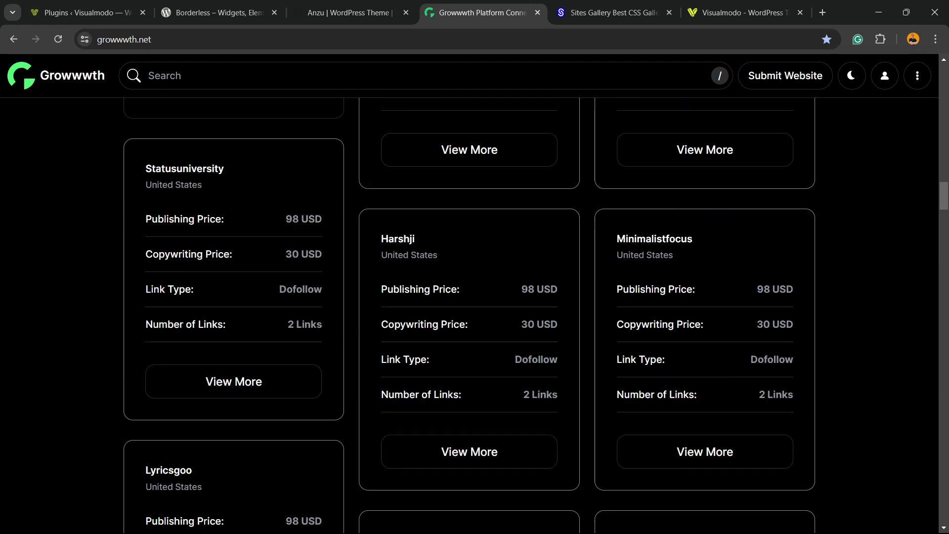
scroll(475, 317, "down", 20)
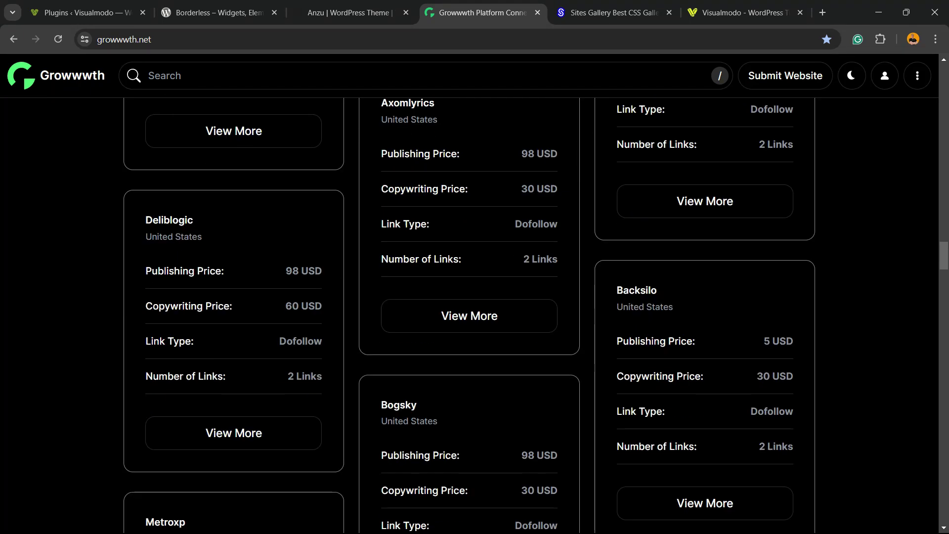
scroll(475, 316, "down", 5)
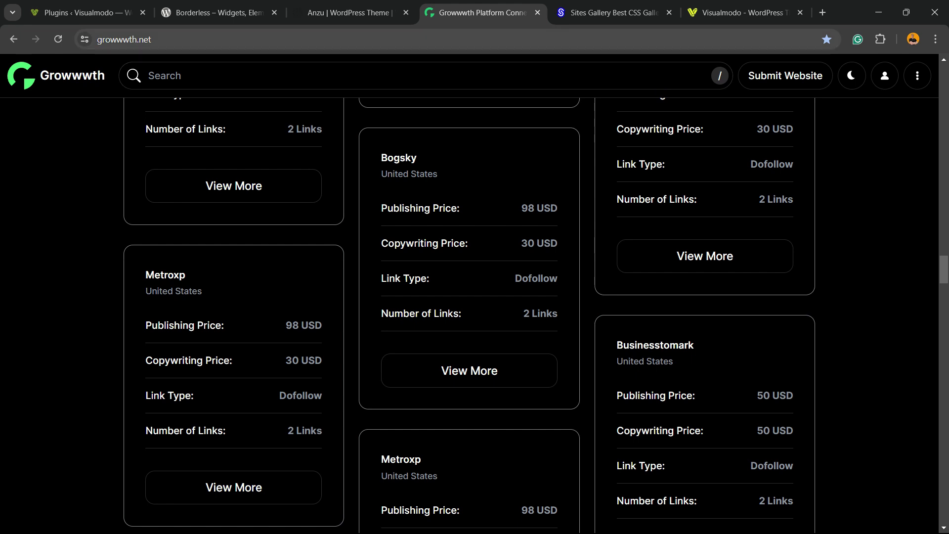
Switch to the Sites Gallery website and view its Site of the Day showcase
key("ctrl+Tab")
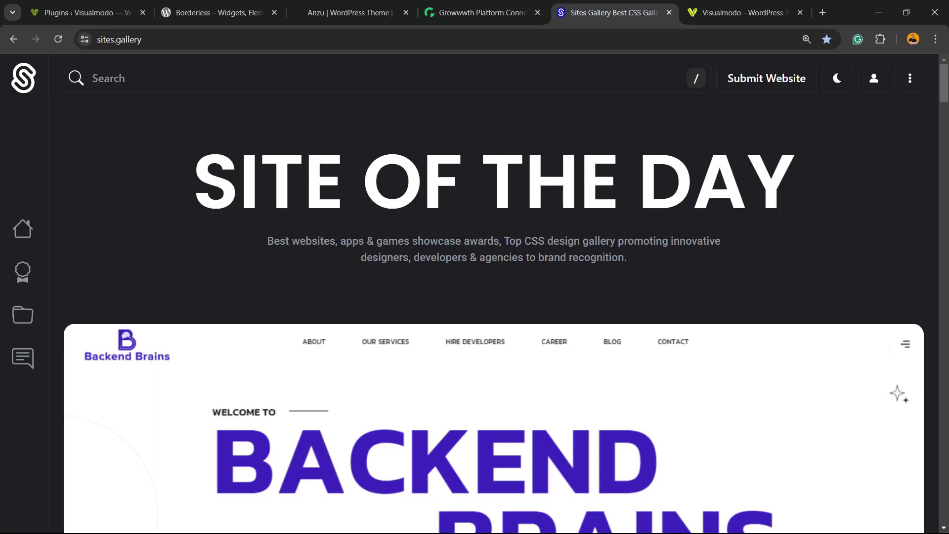
scroll(475, 317, "down", 13)
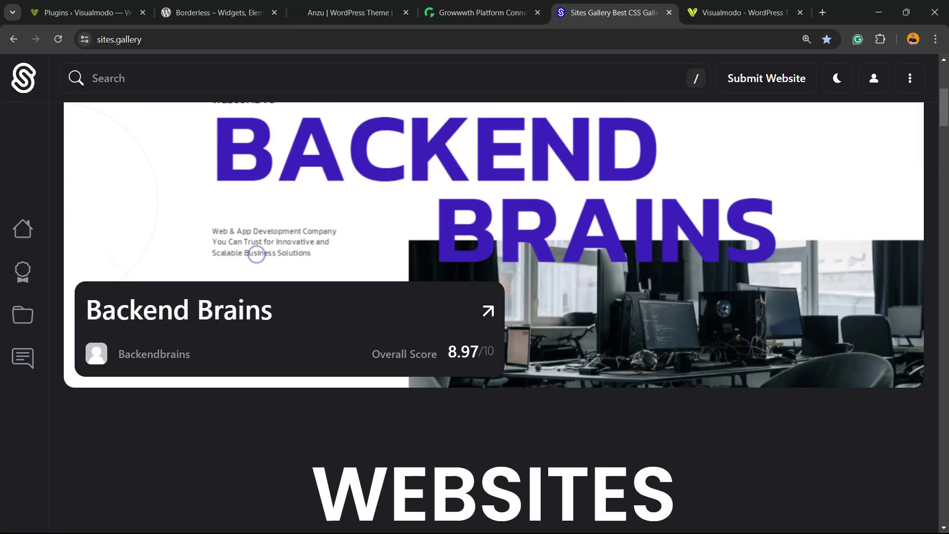
Browse the gallery of featured website designs below the Site of the Day showcase on Sites Gallery
scroll(268, 408, "down", 11)
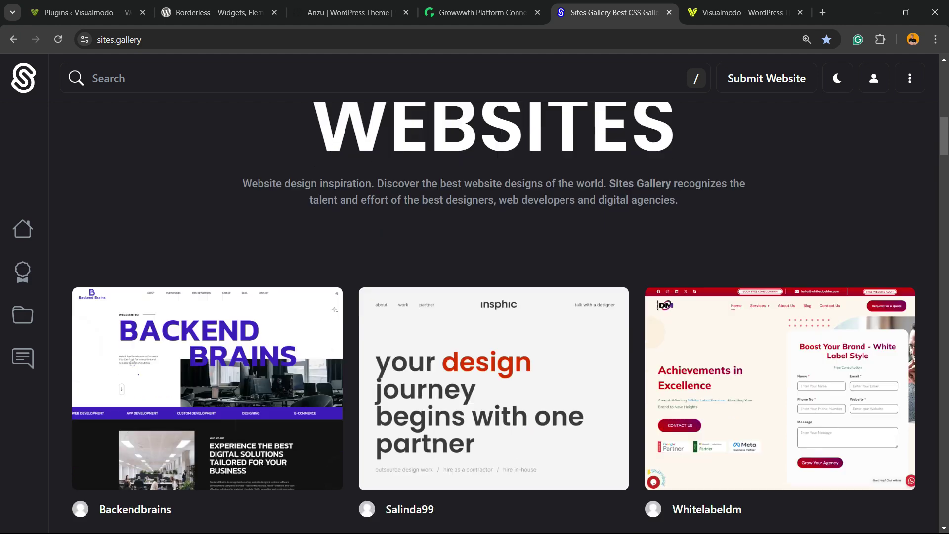
scroll(268, 408, "down", 12)
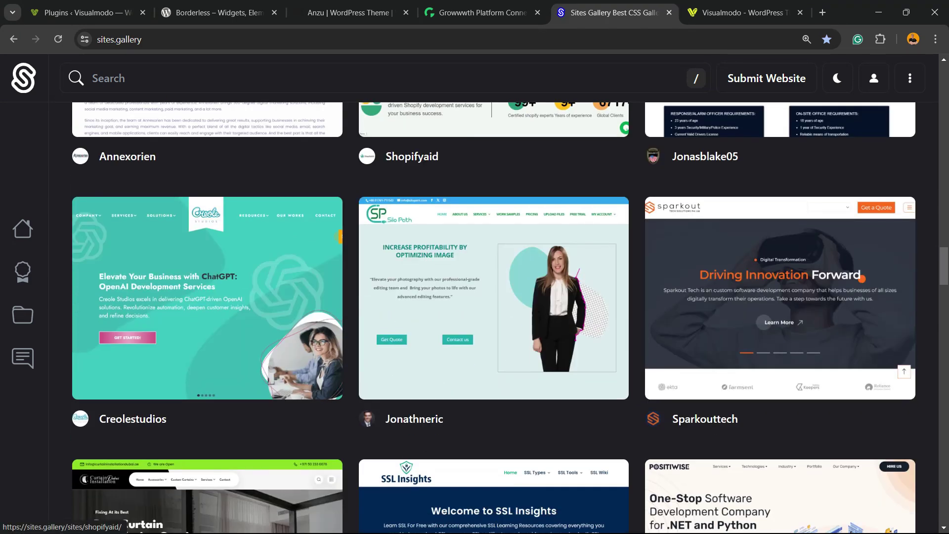
Switch to the Visualmodo website and open its WordPress Themes page from the products
left_click(745, 13)
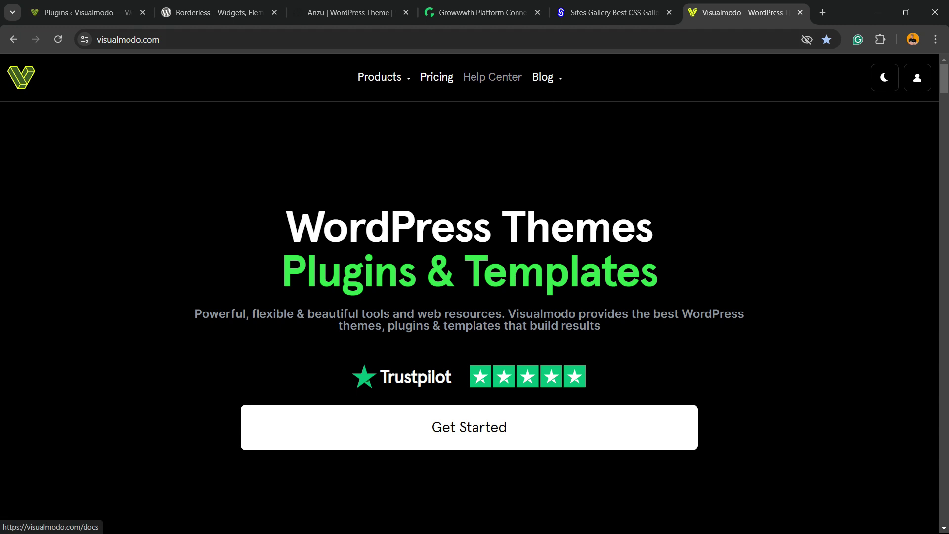
mouse_move(379, 77)
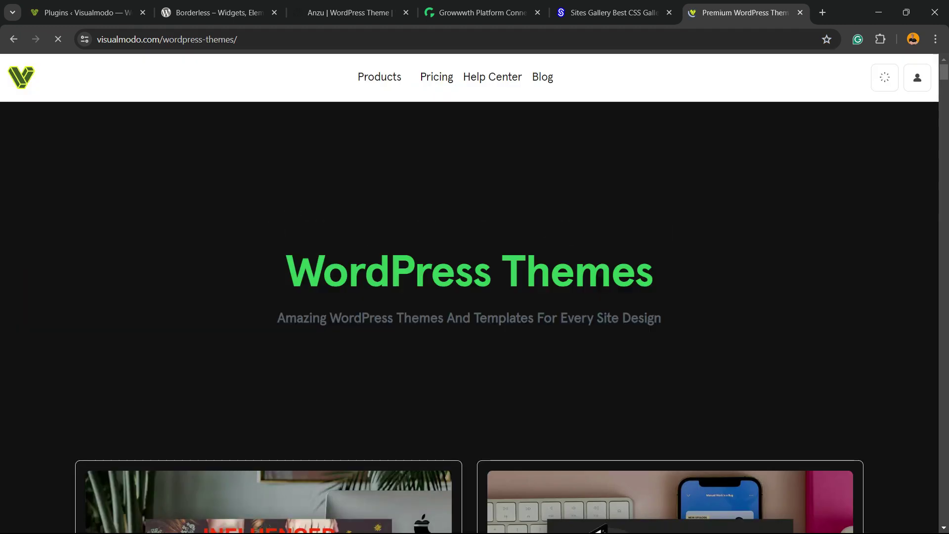
Look through the Visualmodo theme listings, from the Anzu and Aesir themes down to the Traveler and Construction themes
scroll(470, 316, "down", 6)
scroll(268, 277, "down", 1)
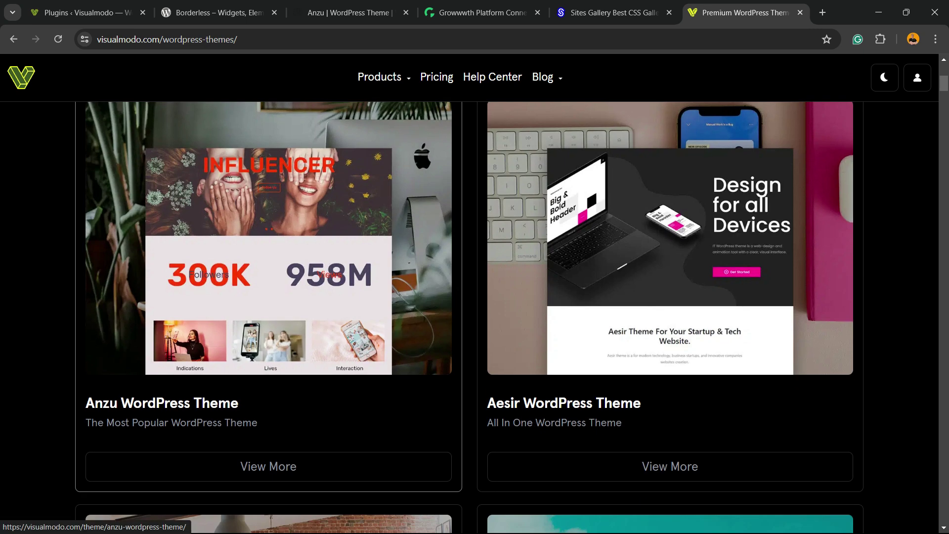
scroll(268, 277, "down", 12)
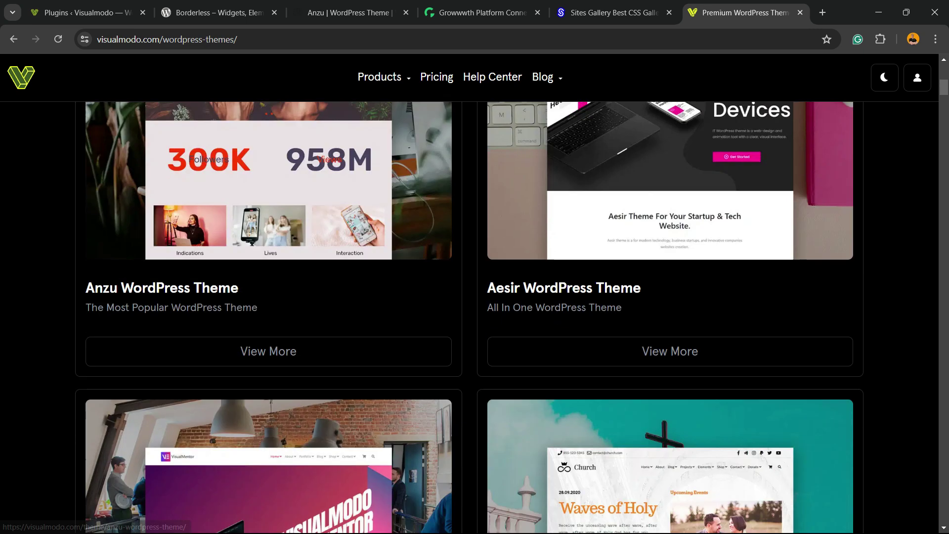
scroll(268, 277, "down", 18)
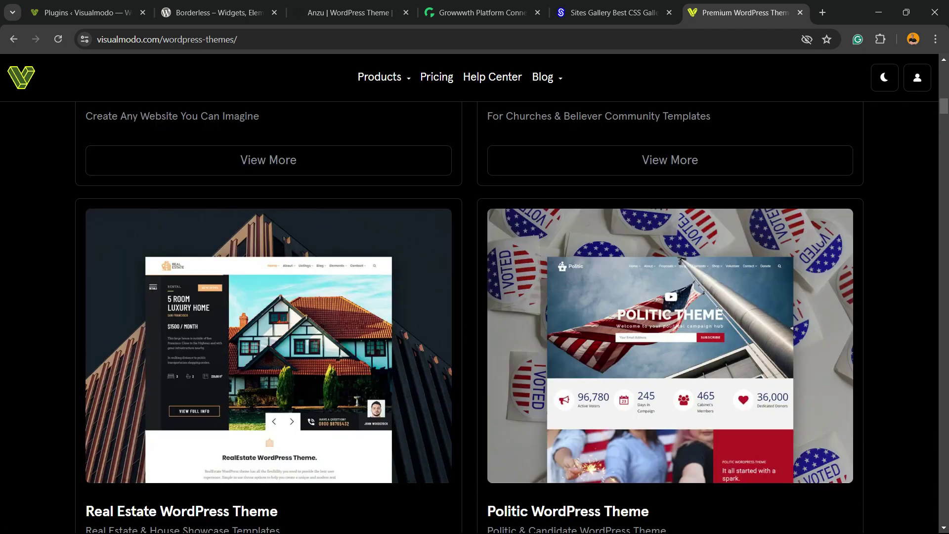
scroll(474, 316, "down", 3)
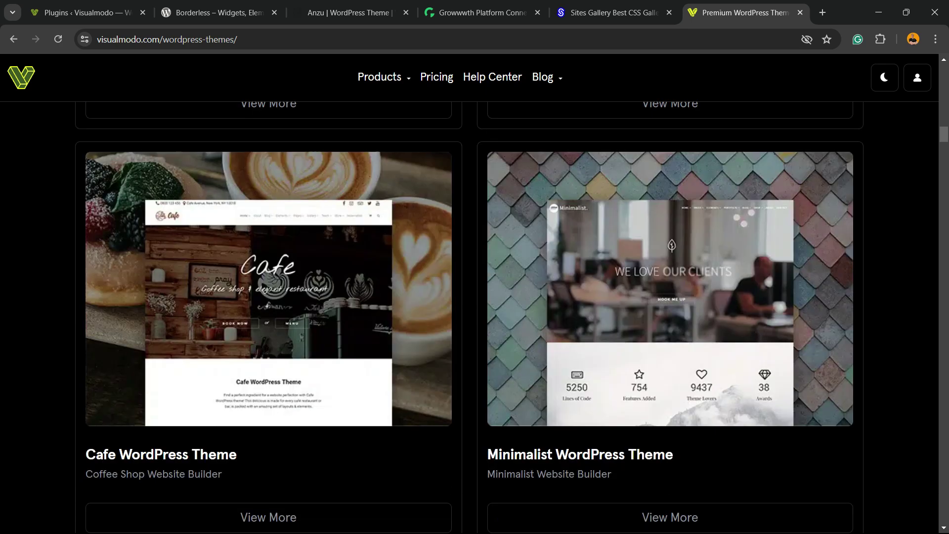
scroll(475, 317, "down", 15)
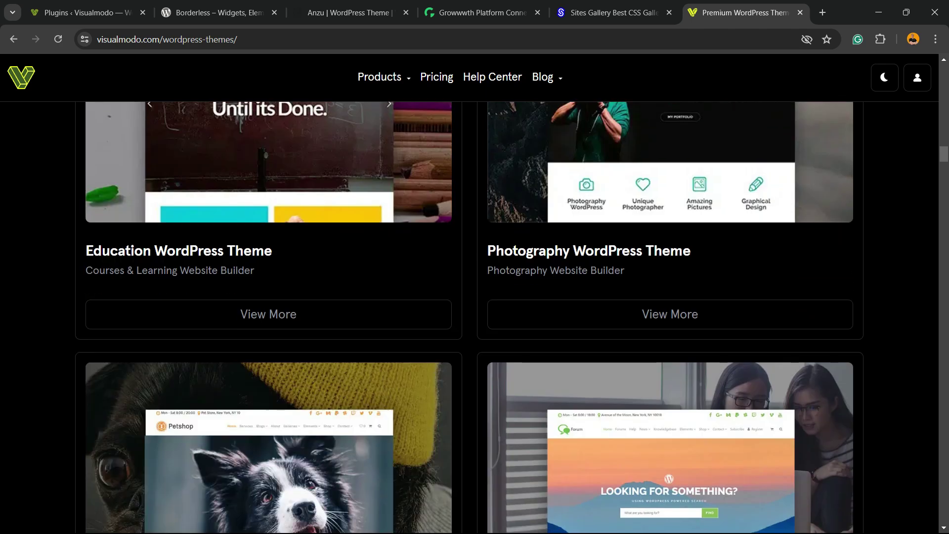
scroll(475, 316, "down", 9)
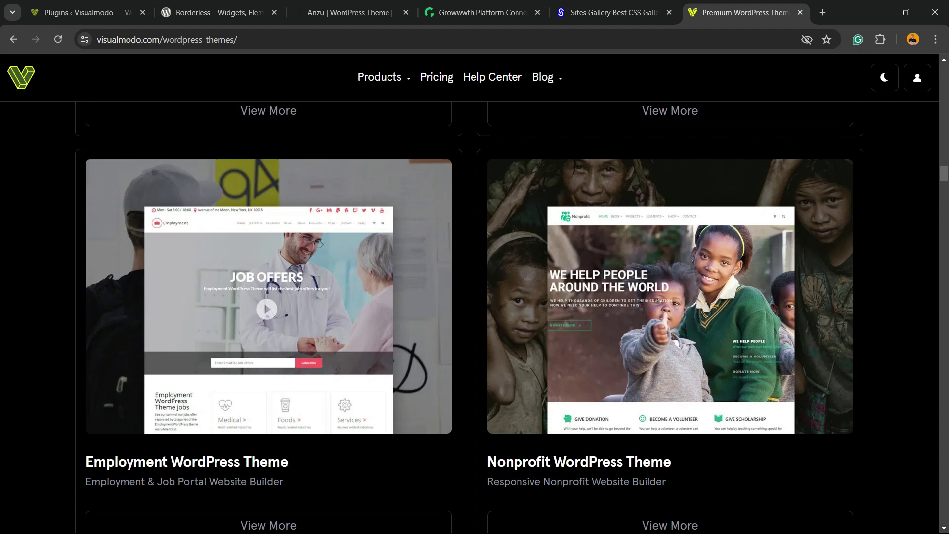
scroll(475, 316, "down", 12)
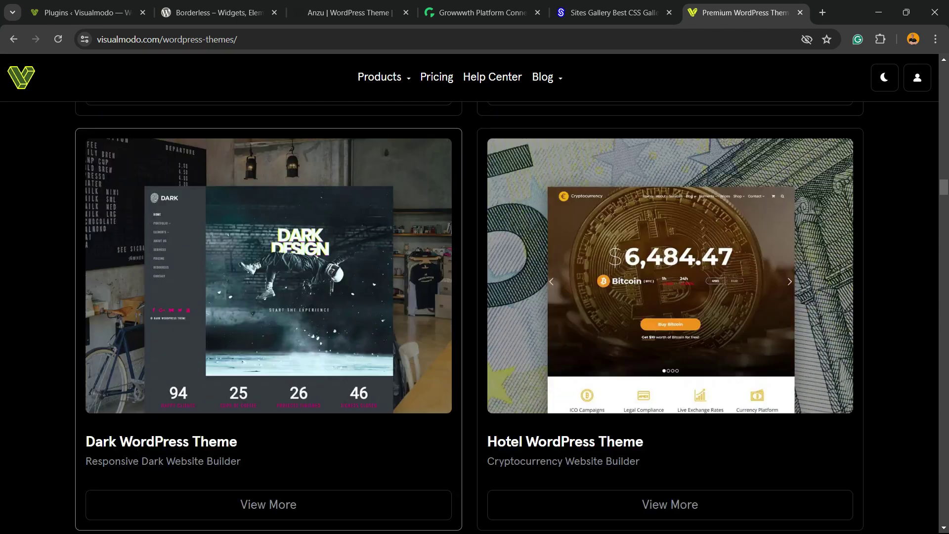
scroll(474, 316, "down", 11)
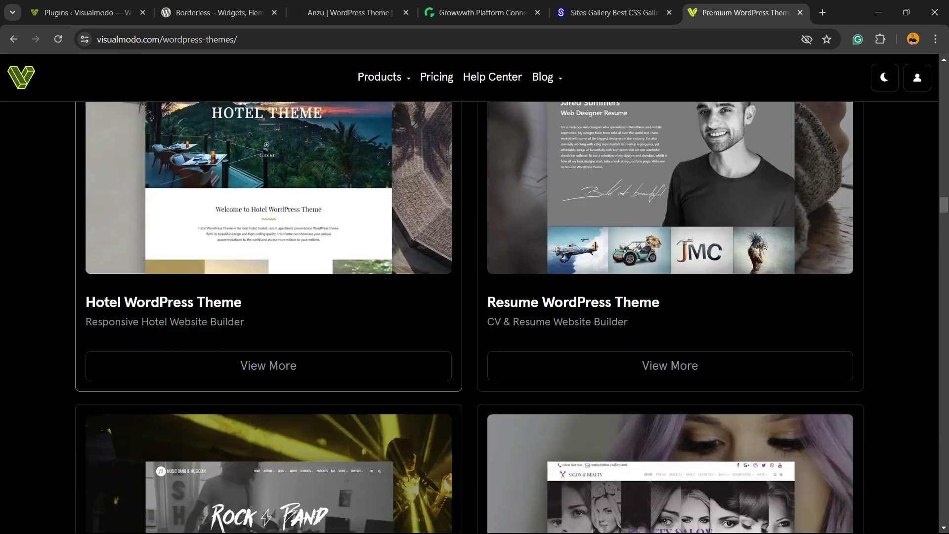
scroll(474, 316, "down", 15)
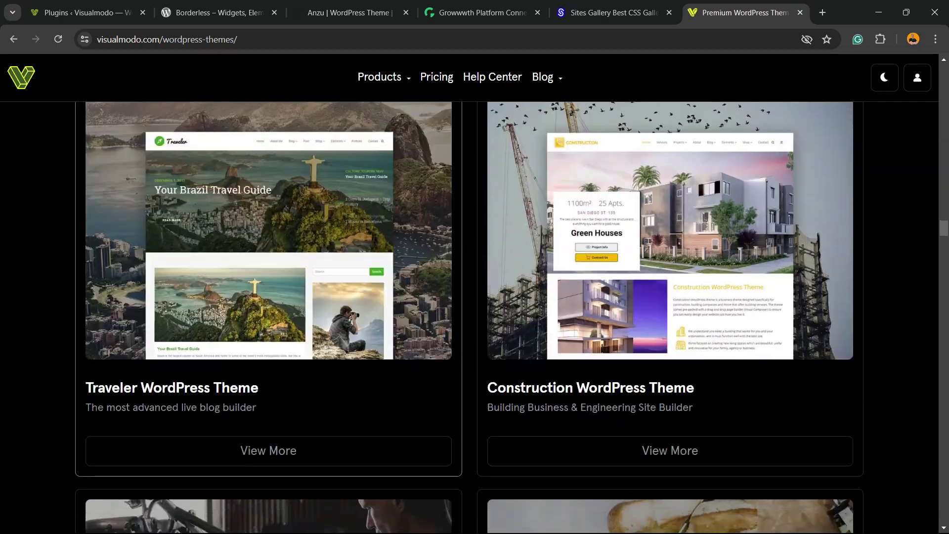